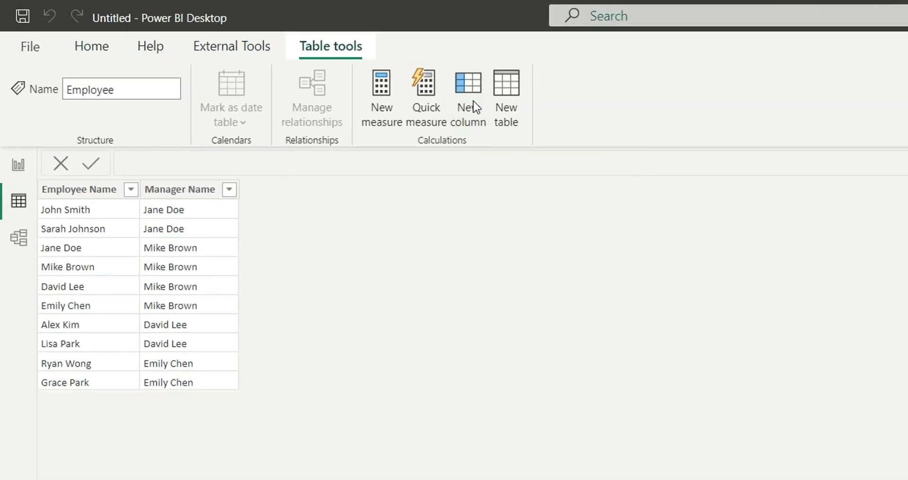
Add a calculated column to the Employee table: Hierarchy = PATH(Employee[Employee Name], Employee[Manager Name])
left_click(473, 106)
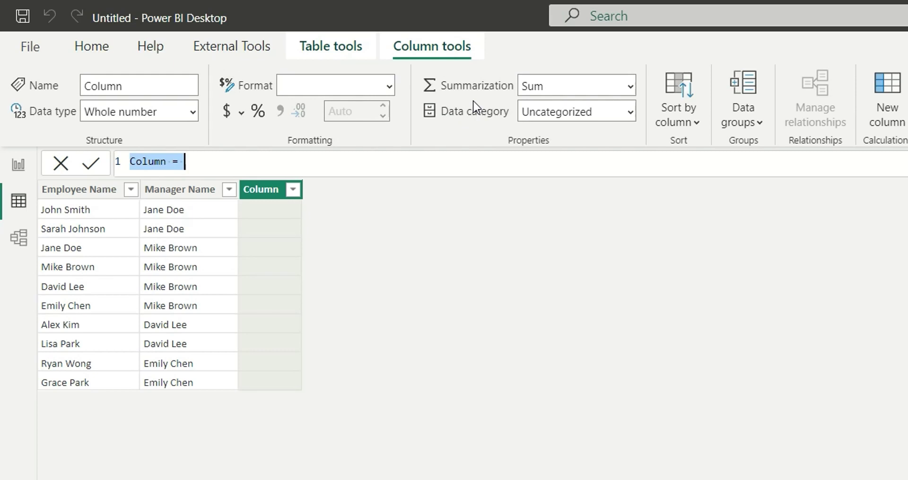
type("Hierar")
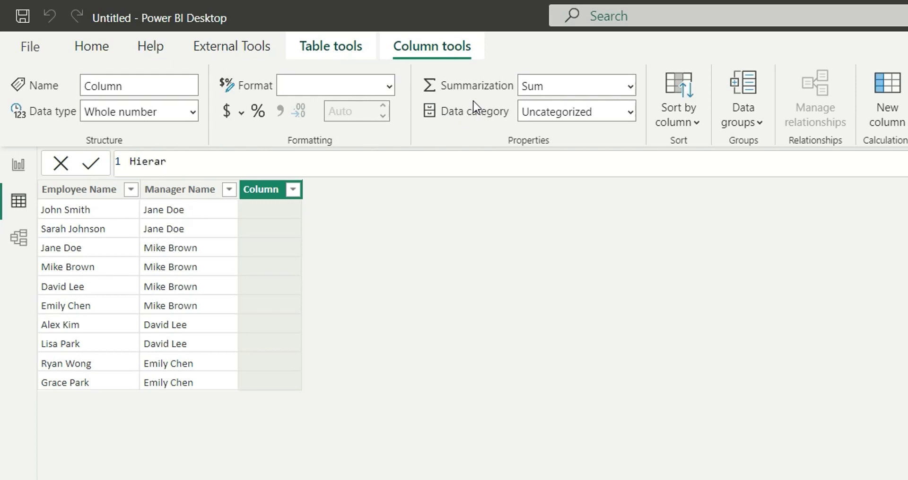
type("chy = Path")
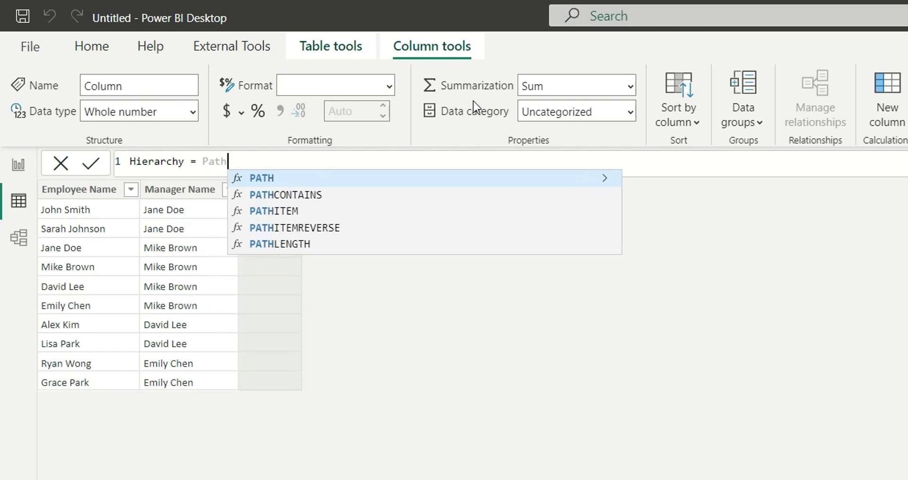
key("Tab")
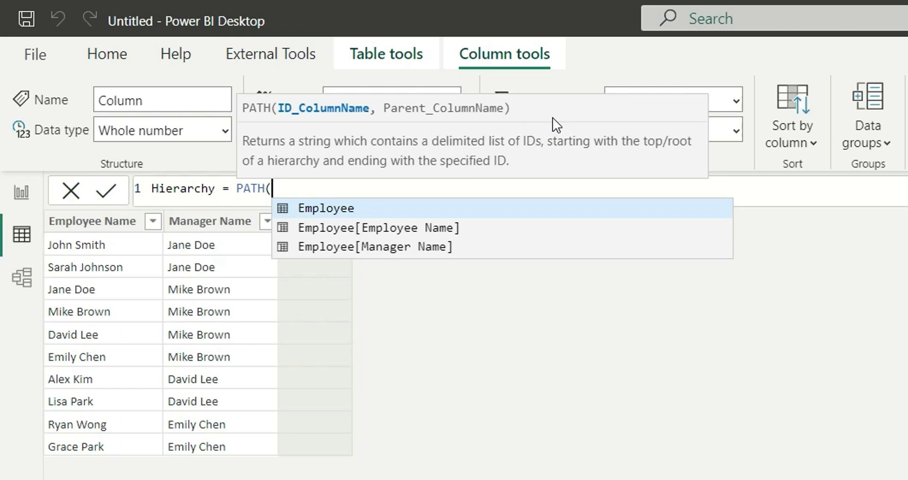
type("em")
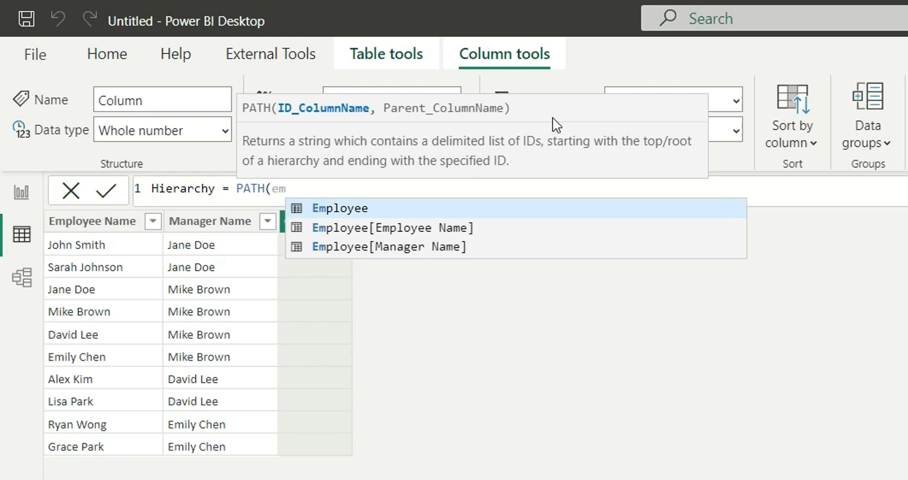
key("Down")
key("Tab")
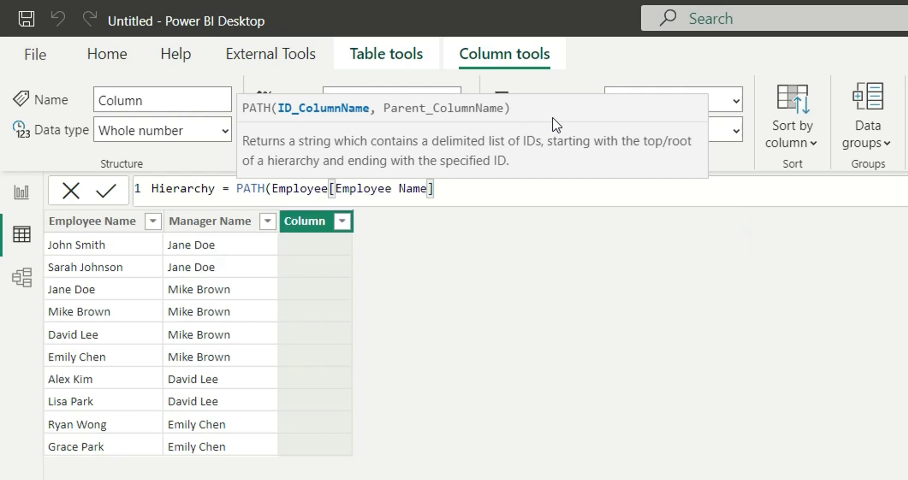
type(", mana")
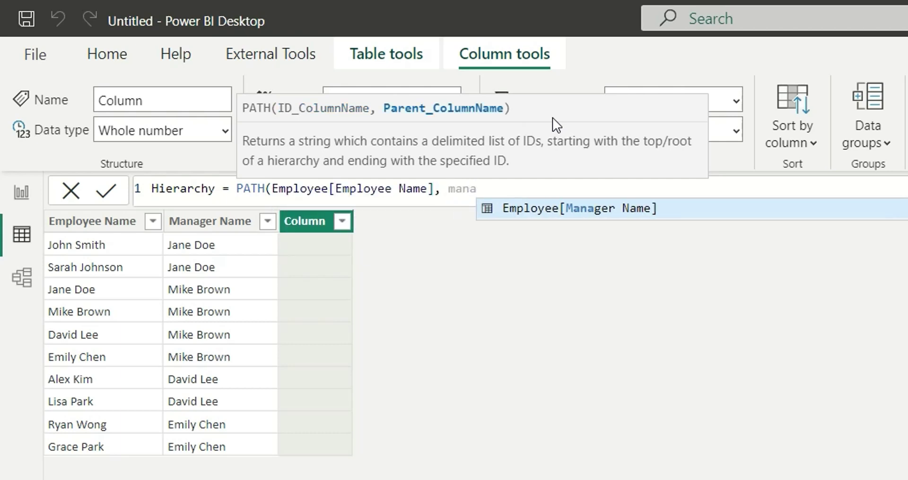
key("Tab")
type(")")
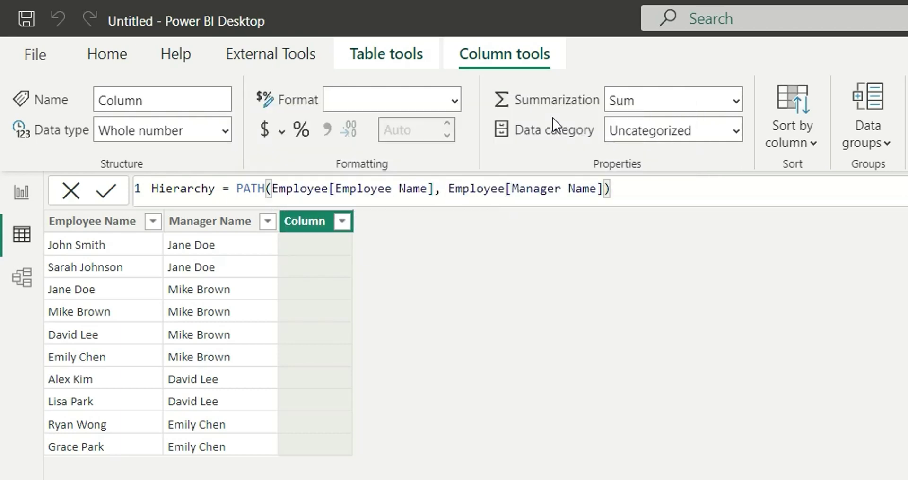
key("Return")
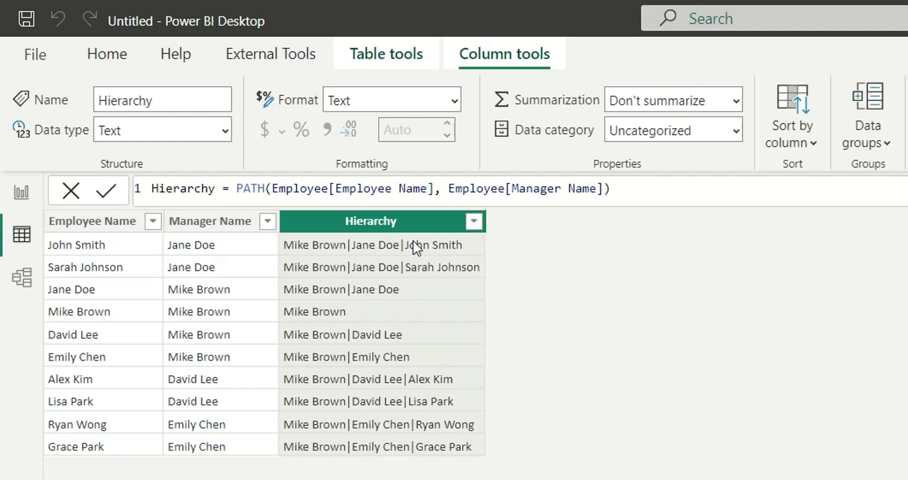
left_click(91, 244)
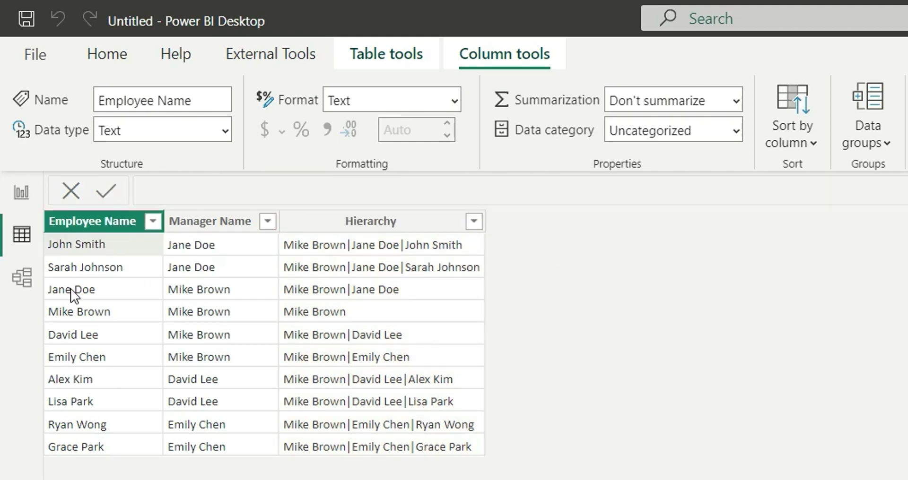
left_click(80, 269)
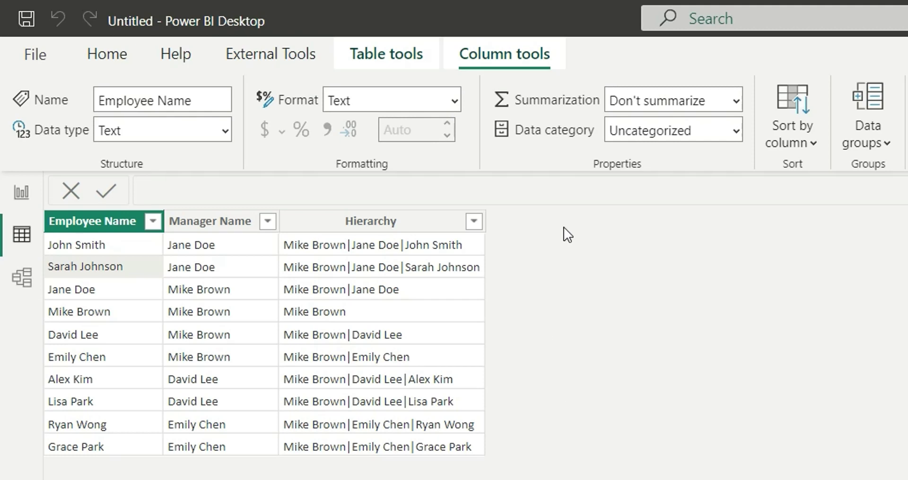
left_click(93, 242)
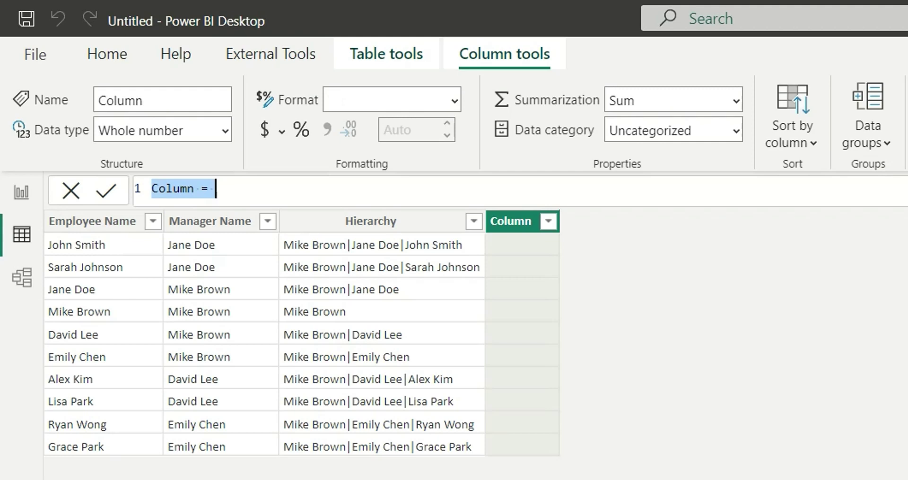
Define a new calculated column in the Employee table as Job Level = PATHLENGTH(Employee[Hierarchy])
type("Job L")
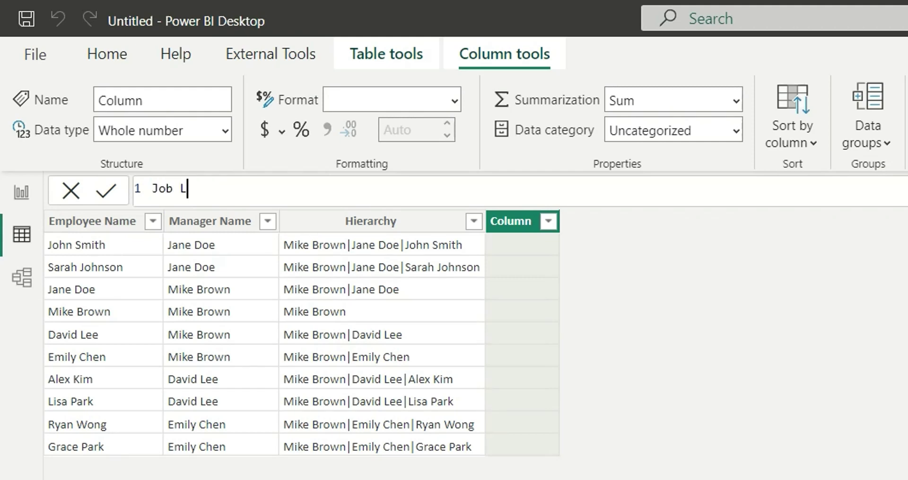
type("evel = Pat")
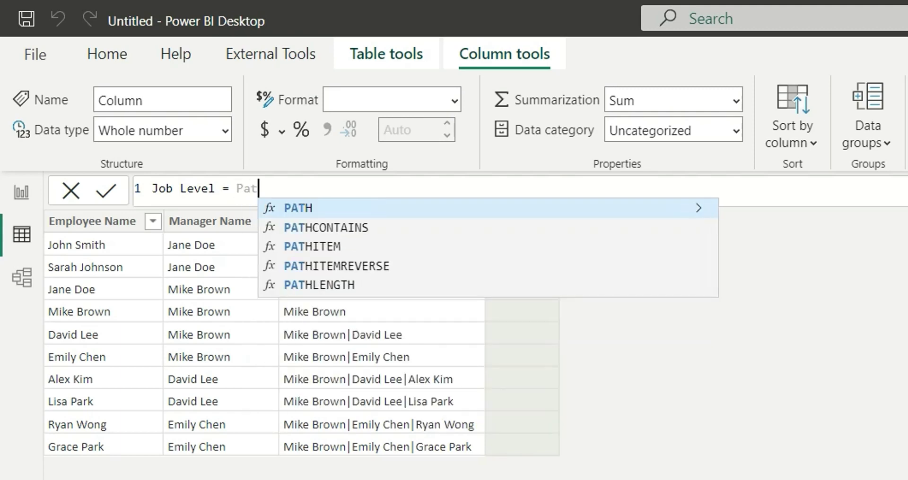
type("hl")
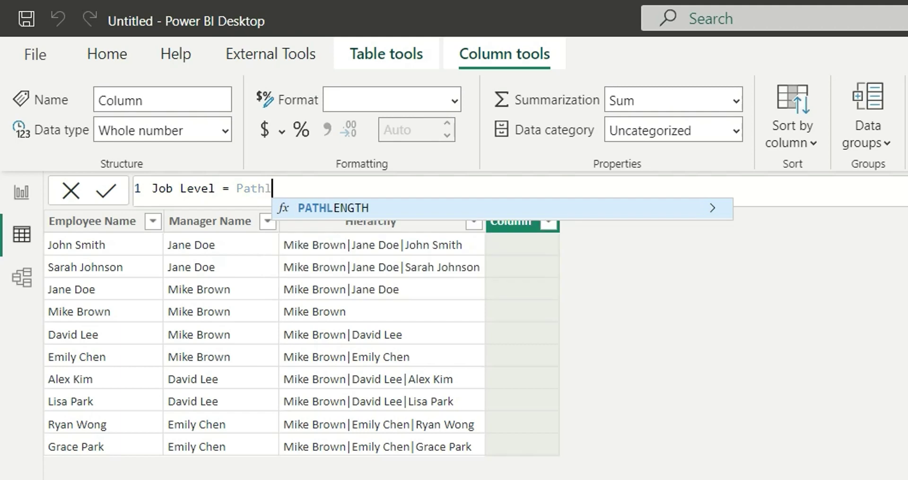
key("Tab")
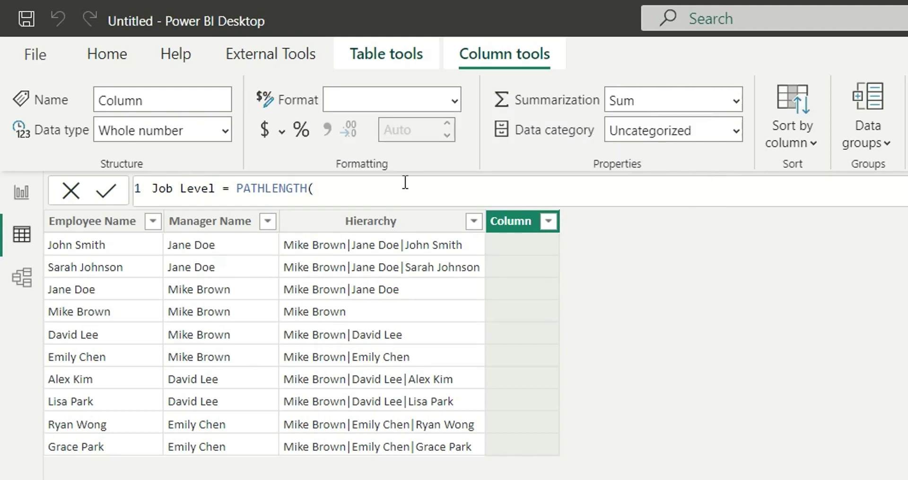
type("h")
key("Up")
key("Tab")
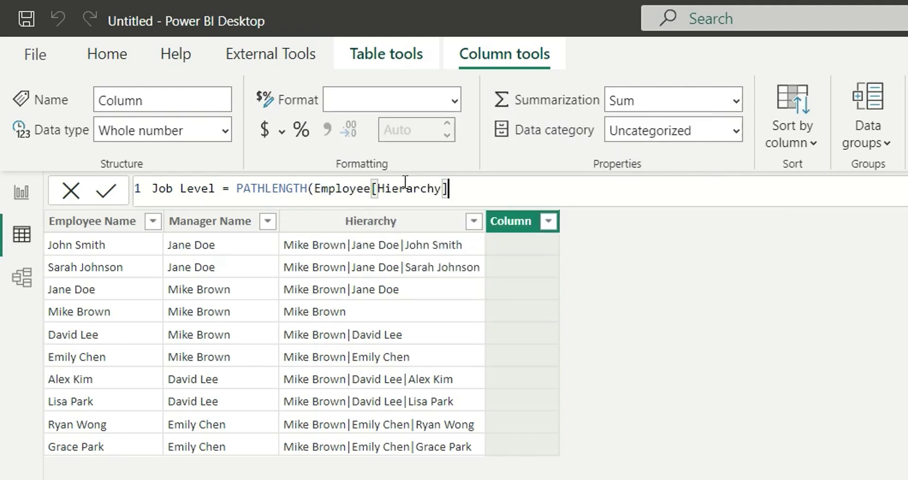
type(")")
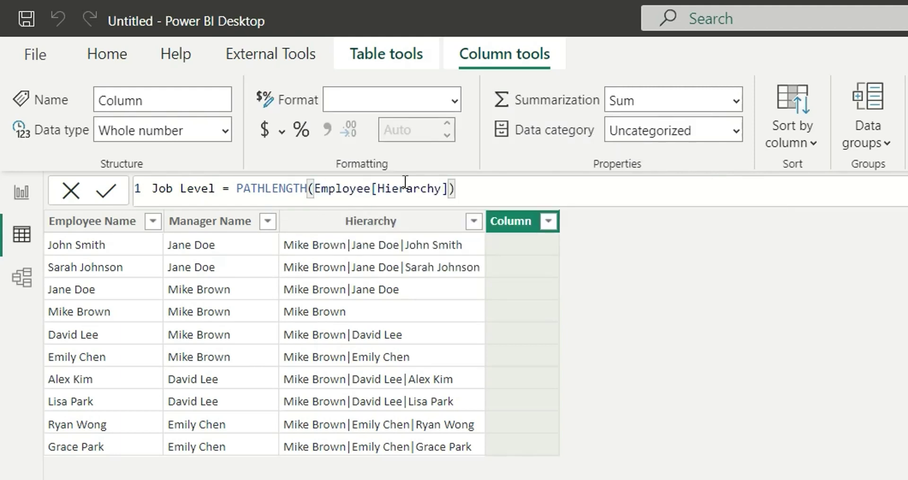
key("Return")
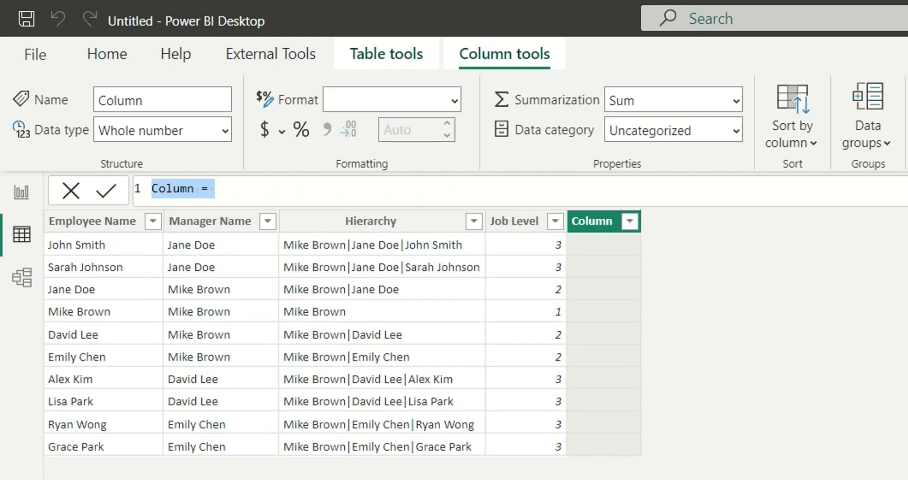
Define another calculated column as Who is at level 2 from TOP = PATHITEM(Employee[Hierarchy], 2)
type("Who")
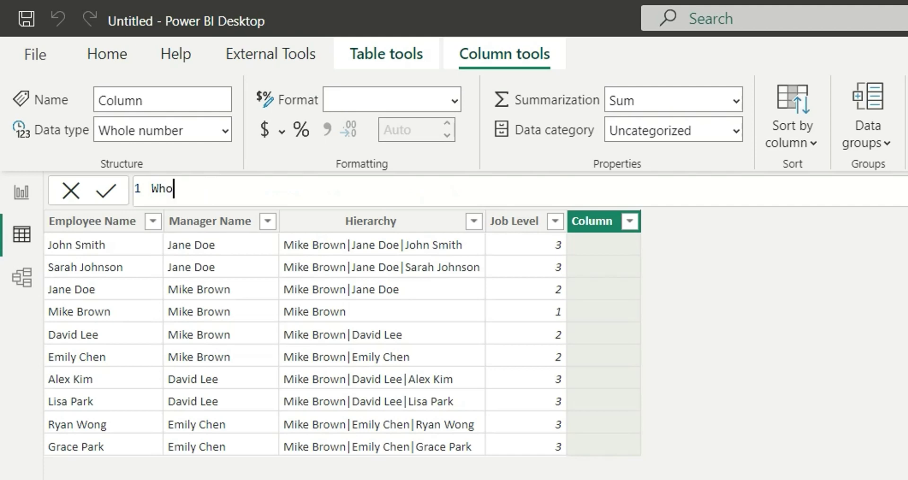
type(" is at level 2 f")
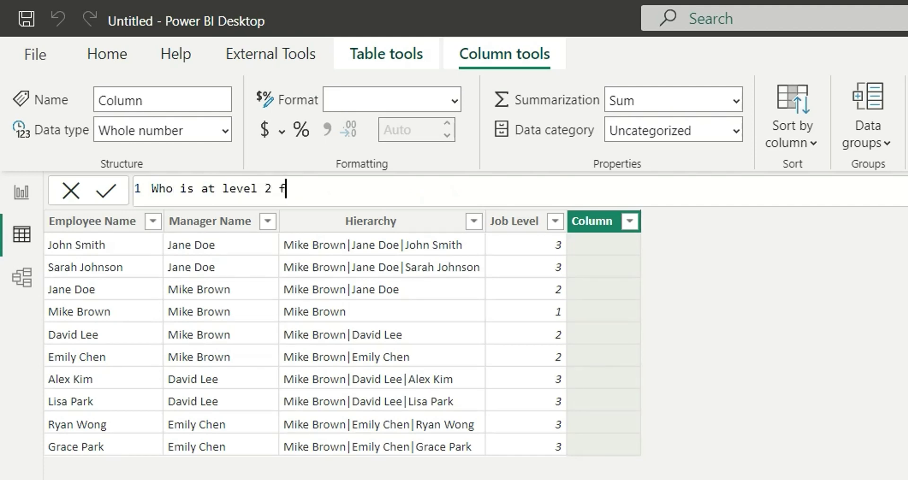
type("rom TOP = Pati")
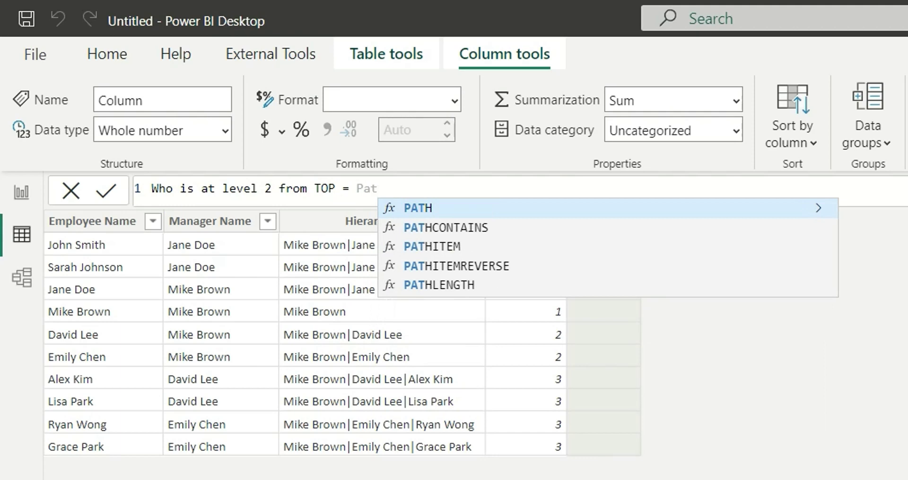
key("BackSpace")
type("hi")
key("Tab")
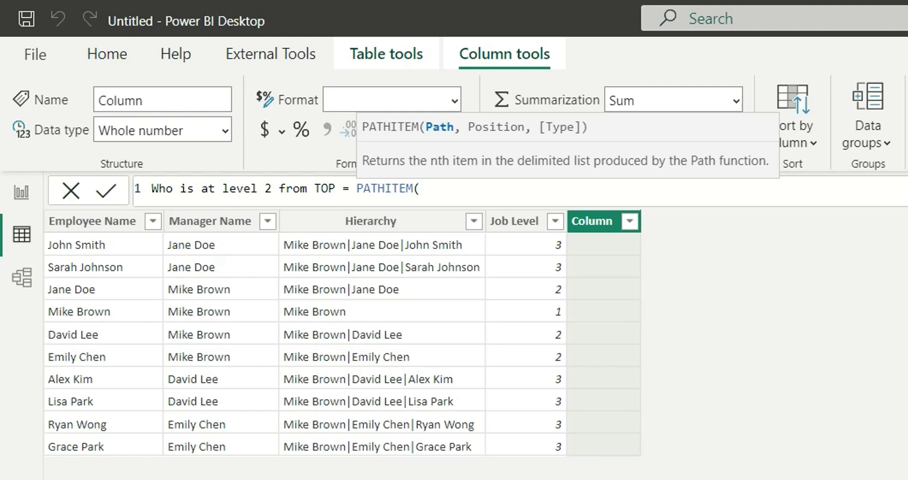
type("hier")
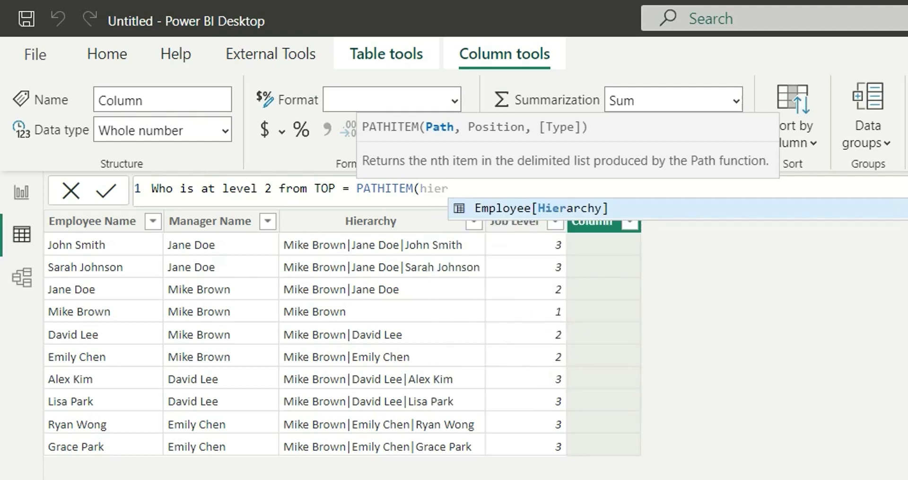
key("Tab")
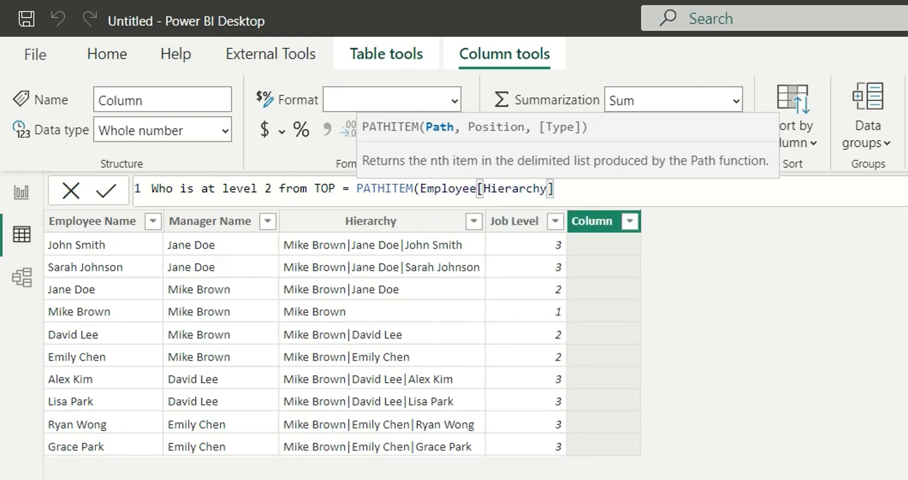
type(", ")
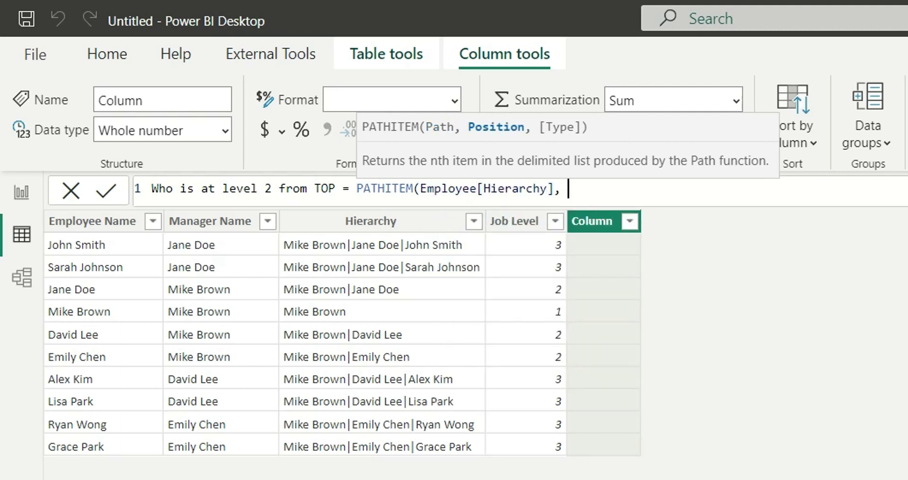
type("2)")
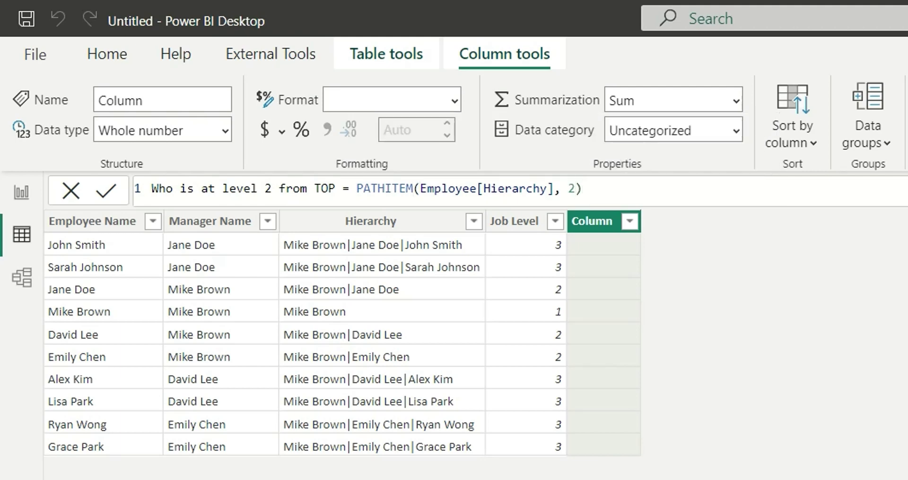
key("Return")
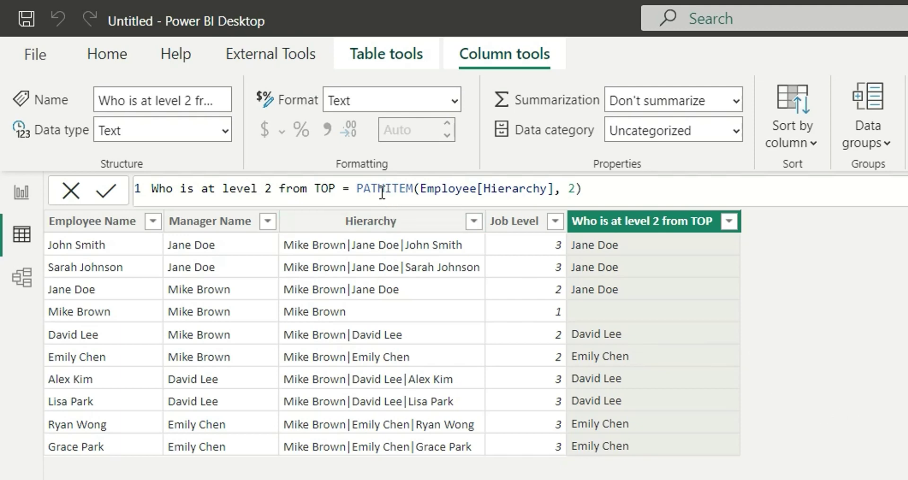
left_click_drag(357, 189, 413, 190)
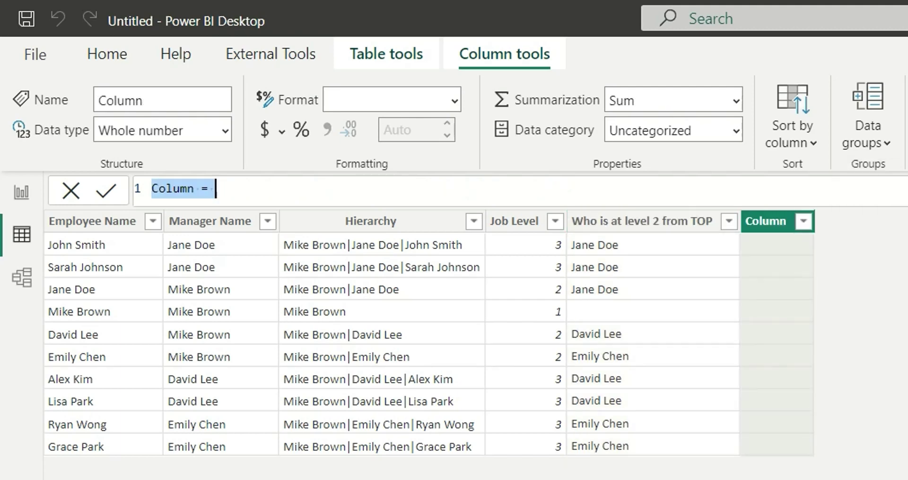
Define the new calculated column as Who is at level 2 from Bottom = PATHITEMREVERSE(Employee[Hierarchy], 2)
type("Who is a")
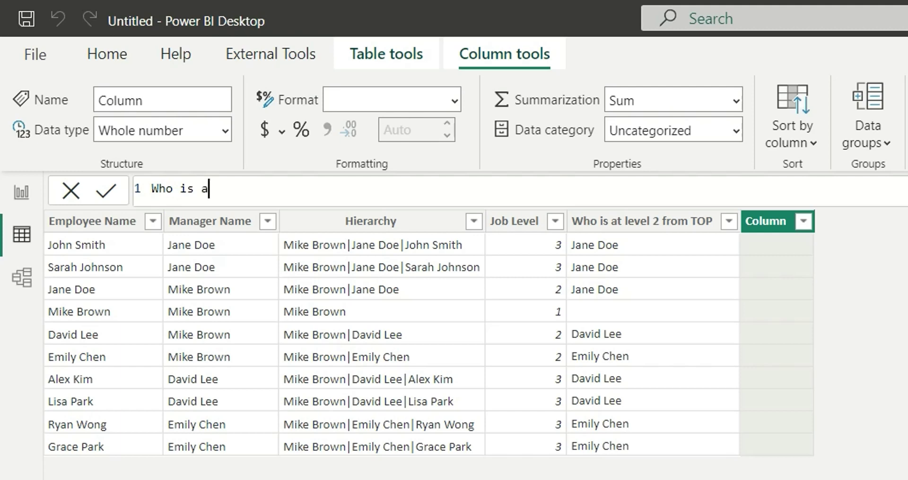
type("t level 2 fro")
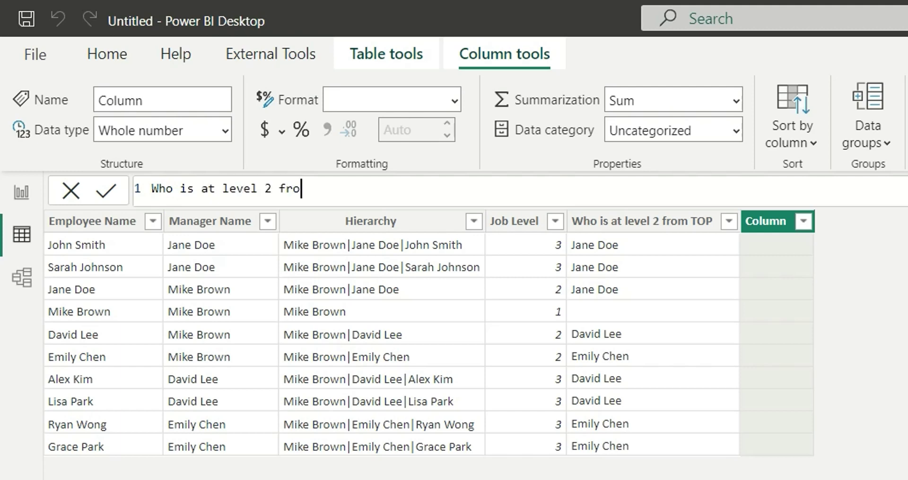
type("m Bottom =")
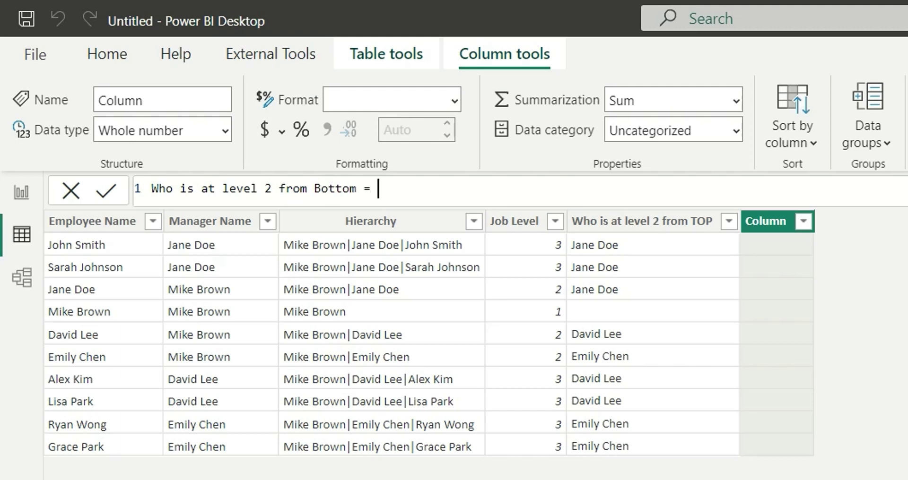
type(" Pathit")
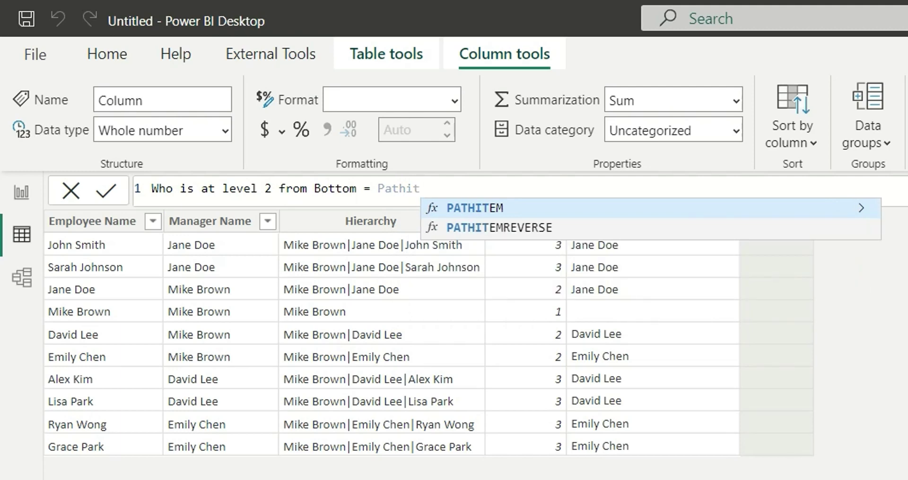
key("Down")
key("Tab")
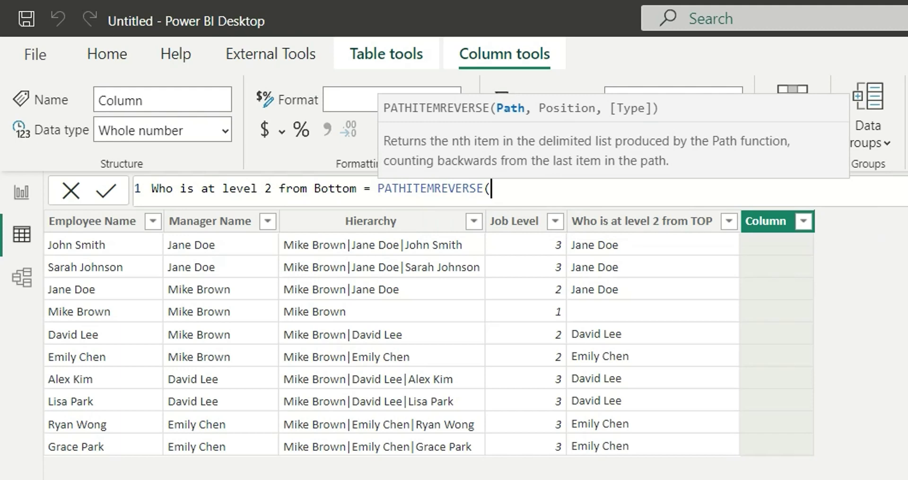
type("hiera")
key("BackSpace")
key("BackSpace")
type("e")
key("BackSpace")
key("Tab")
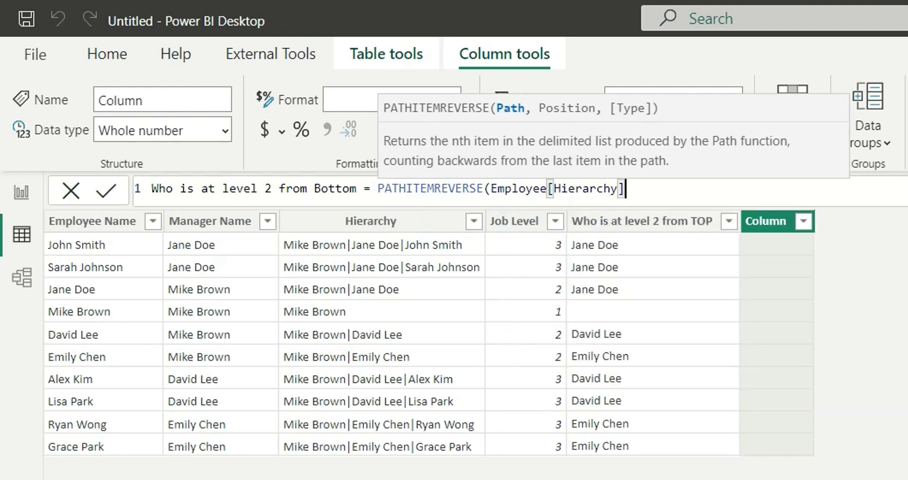
type(",")
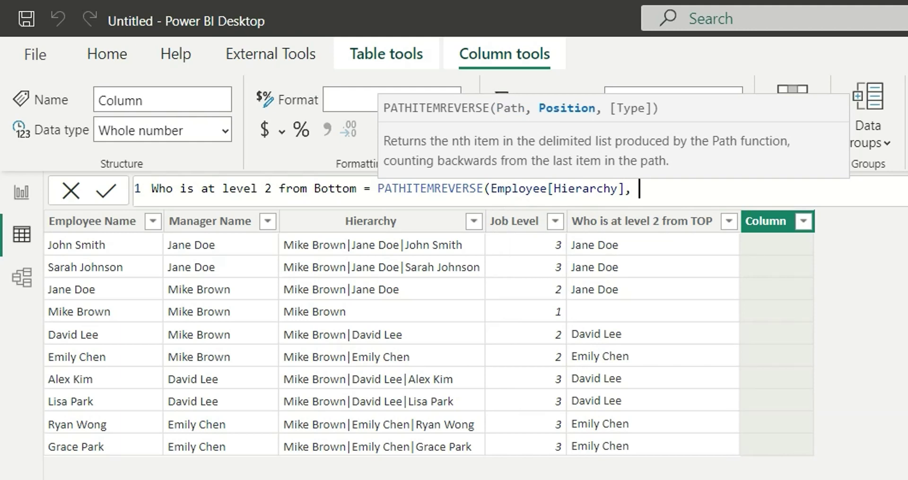
type(" 2)")
key("Return")
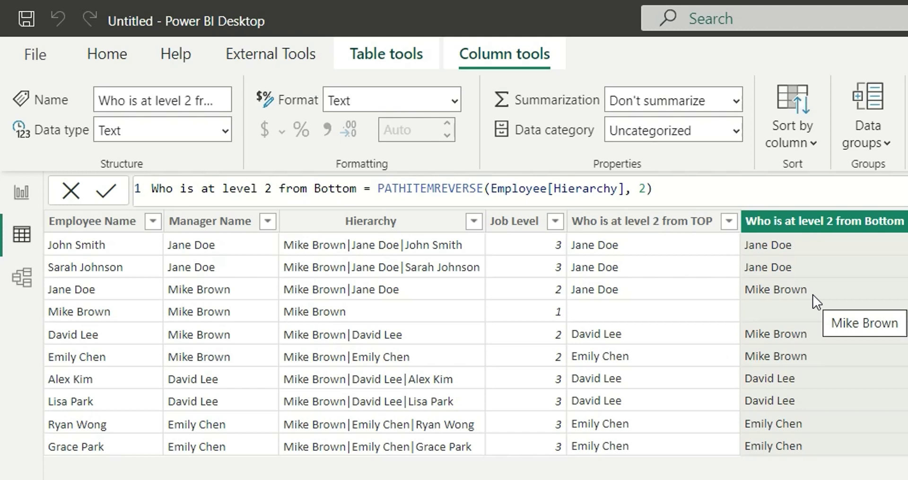
left_click(764, 288)
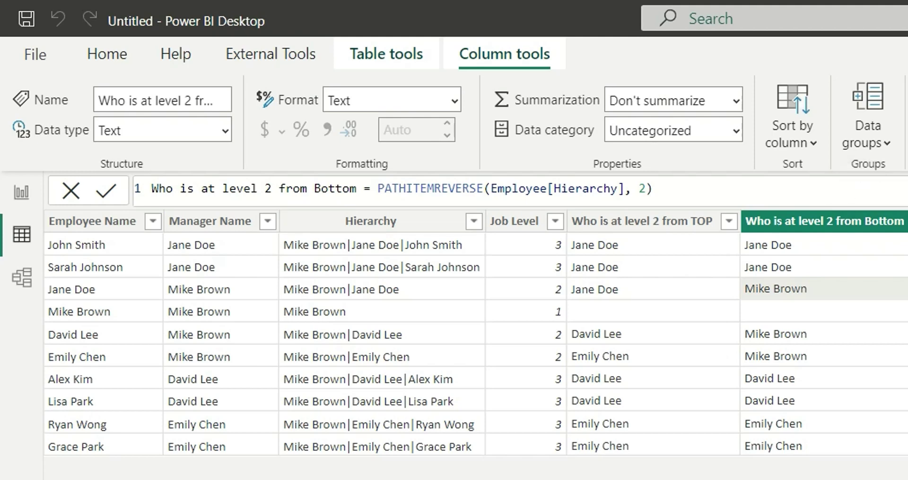
Add a calculated column Path Contains using PATHCONTAINS on Employee[Hierarchy], with the first row's manager name as the quoted item
left_click(863, 118)
type("Pa")
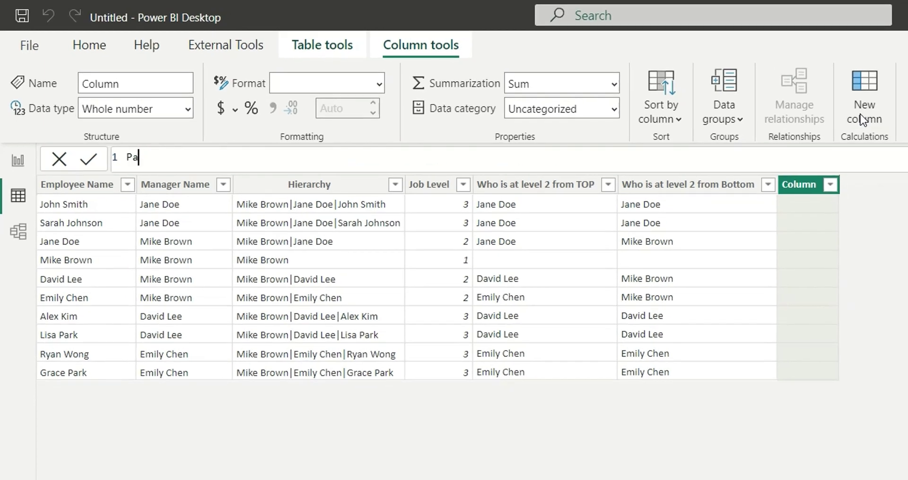
type("th Contains ")
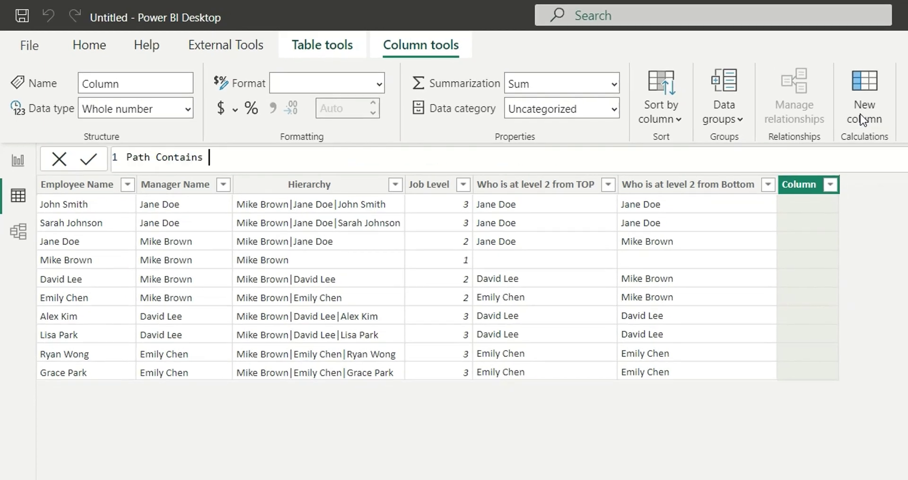
type("= P")
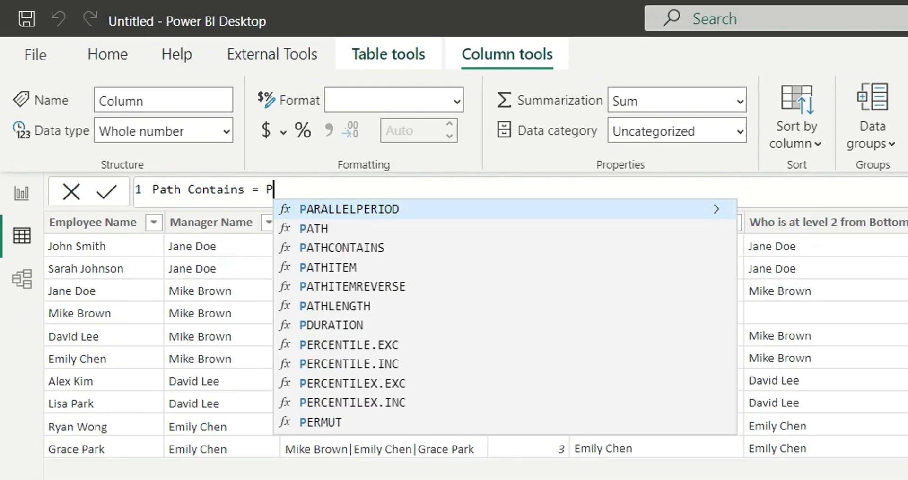
type("athc")
key("Tab")
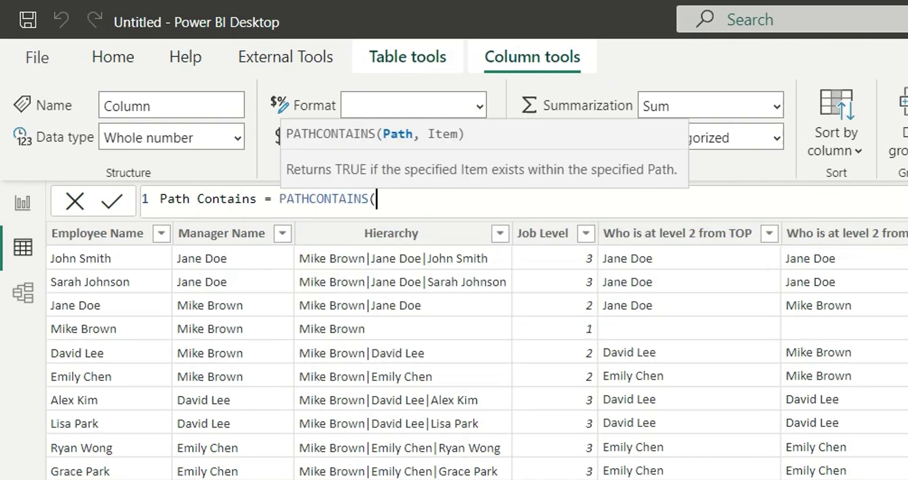
type("h")
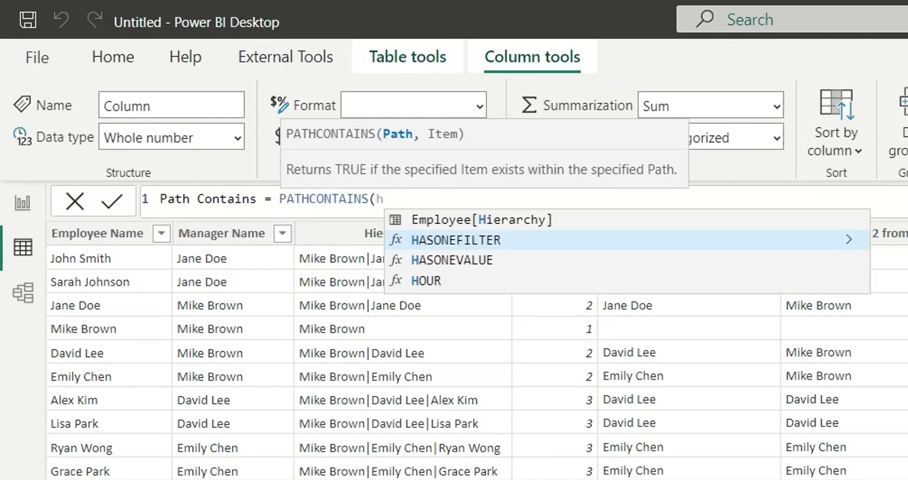
type("ier")
key("Tab")
type(",")
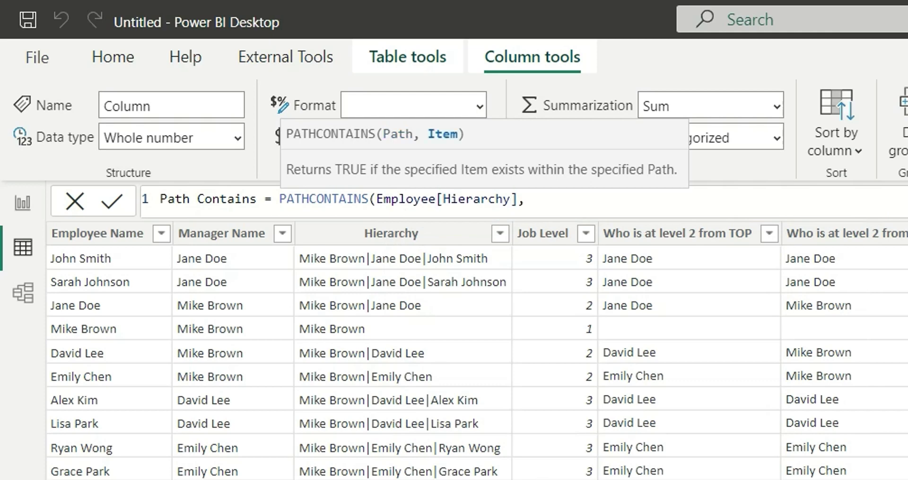
type(" \"Jane Doe")
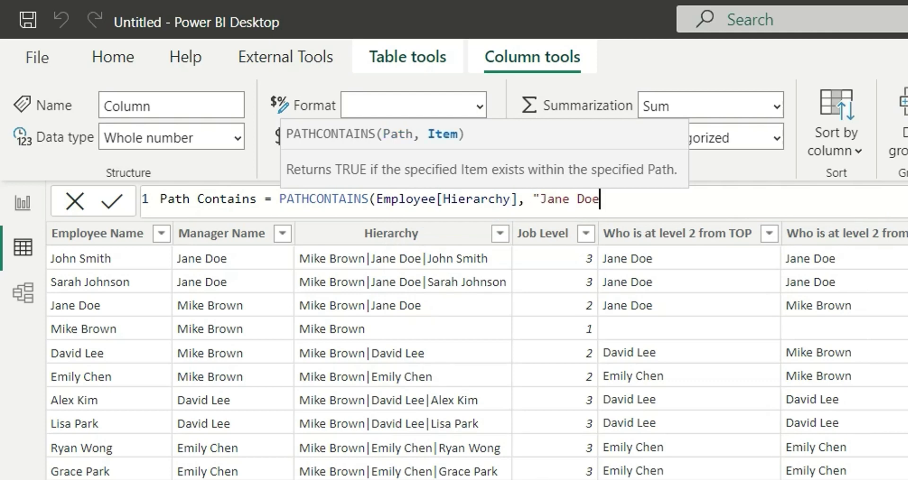
type("\")")
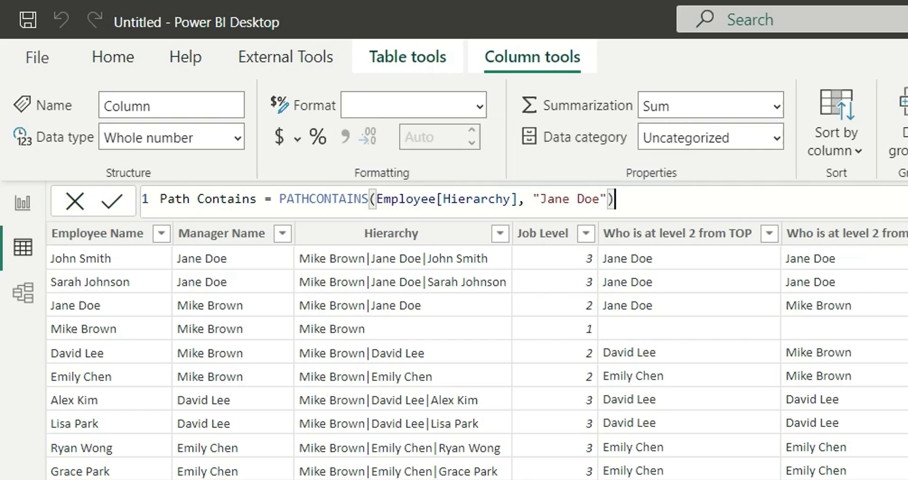
key("Return")
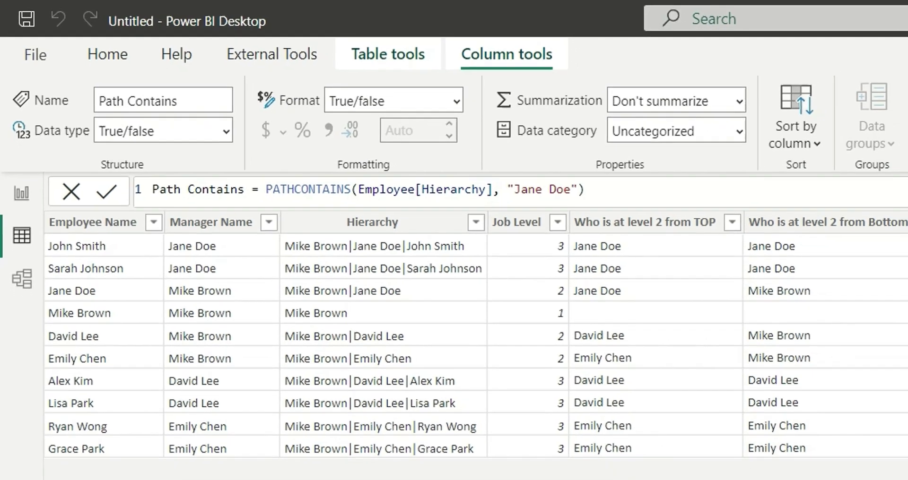